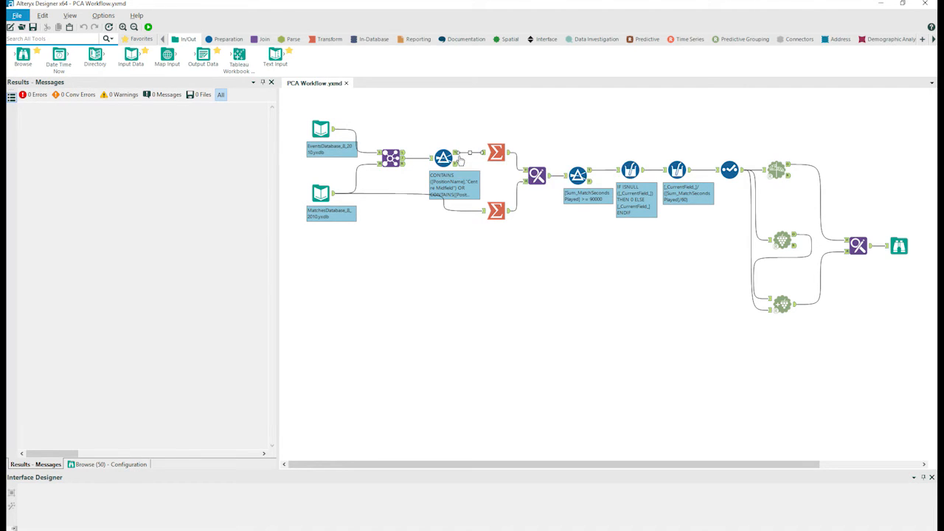
- Show the configuration of the upper Summarize tool and run the PCA workflow
left_click(496, 154)
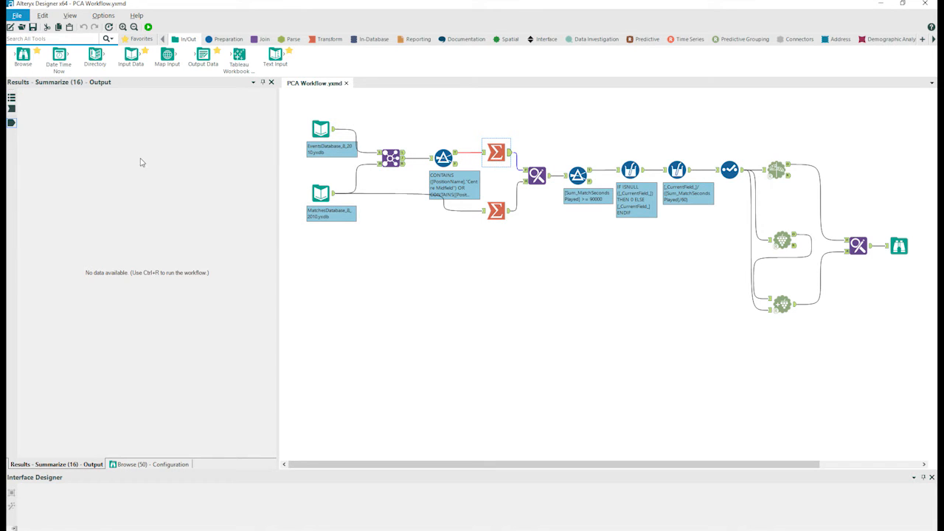
left_click(137, 465)
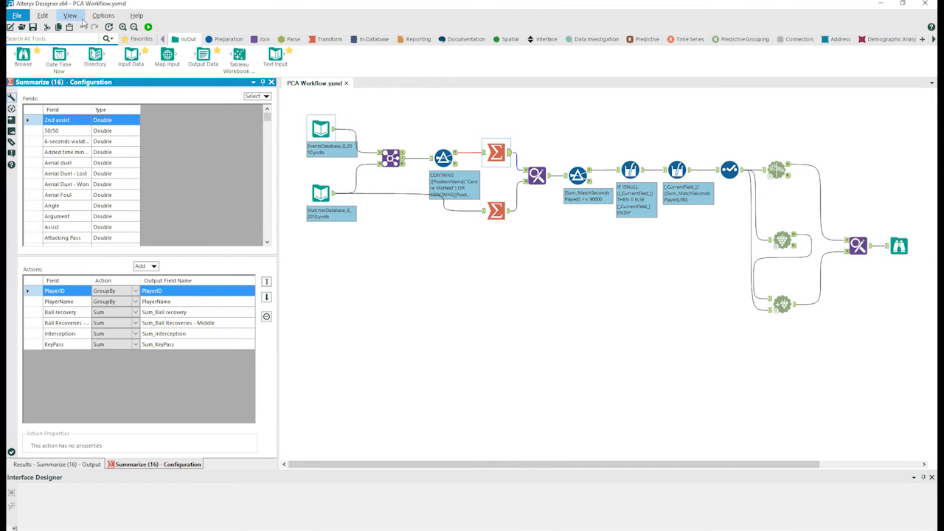
left_click(148, 26)
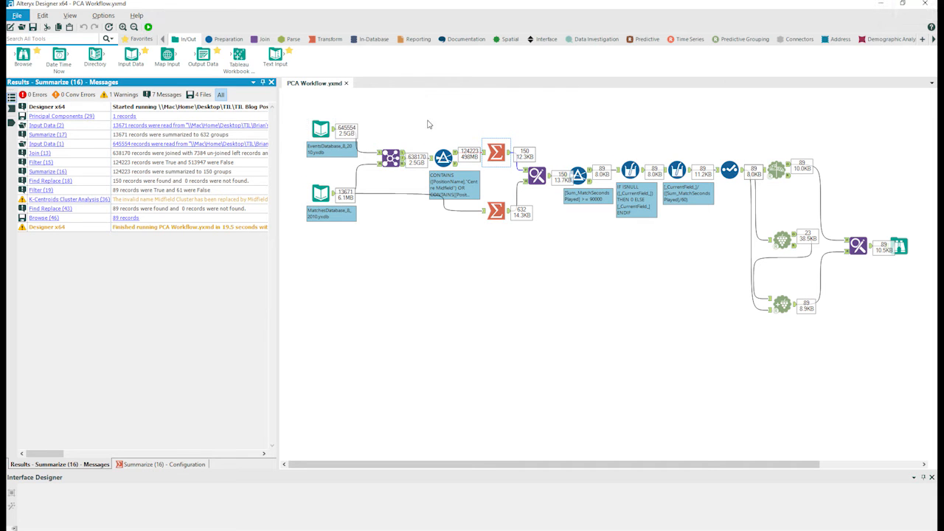
left_click(894, 240)
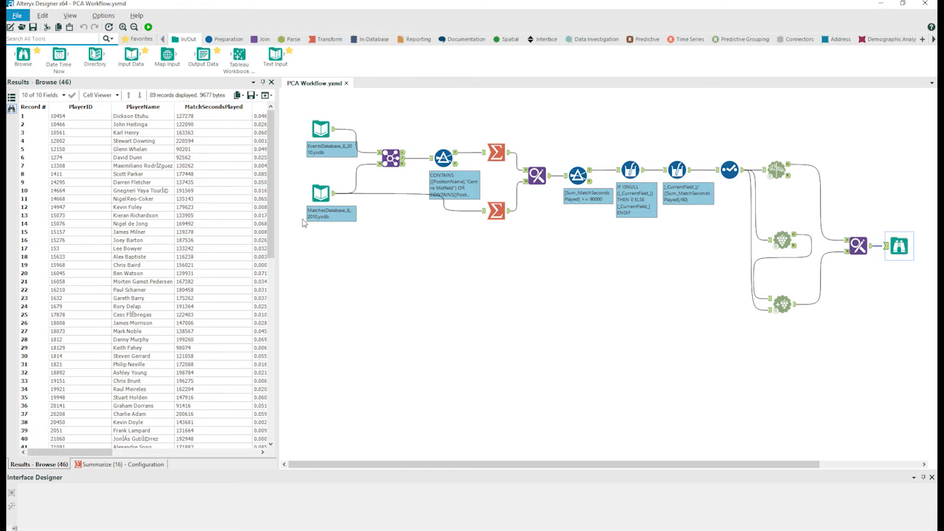
left_click_drag(276, 237, 693, 231)
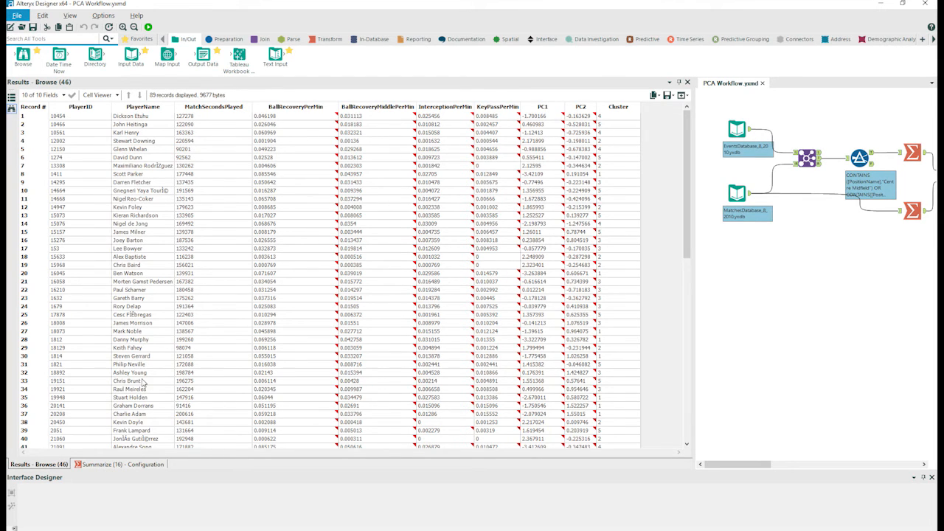
left_click(38, 401)
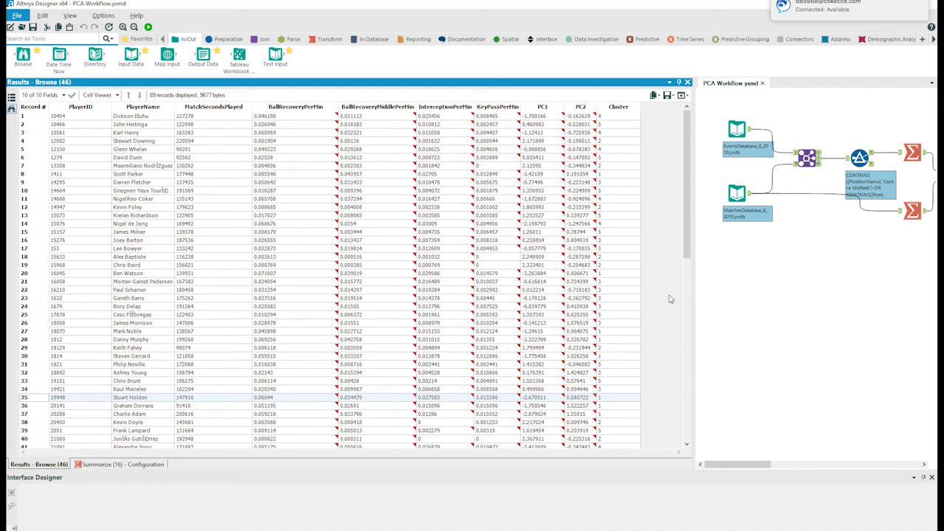
left_click_drag(693, 268, 278, 285)
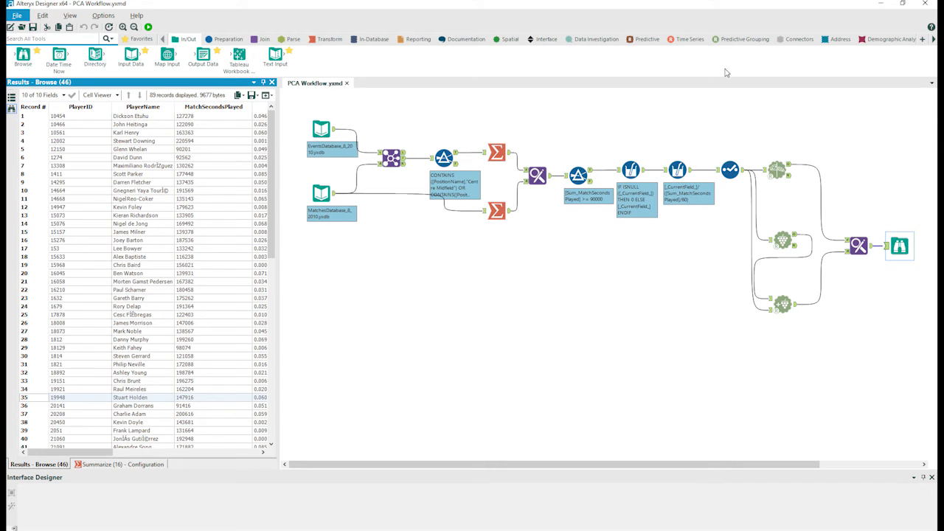
- Add a Find Nearest Neighbors tool and a Filter tool above the Principal Components branch, feeding the Filter from the Select tool's output
left_click(733, 41)
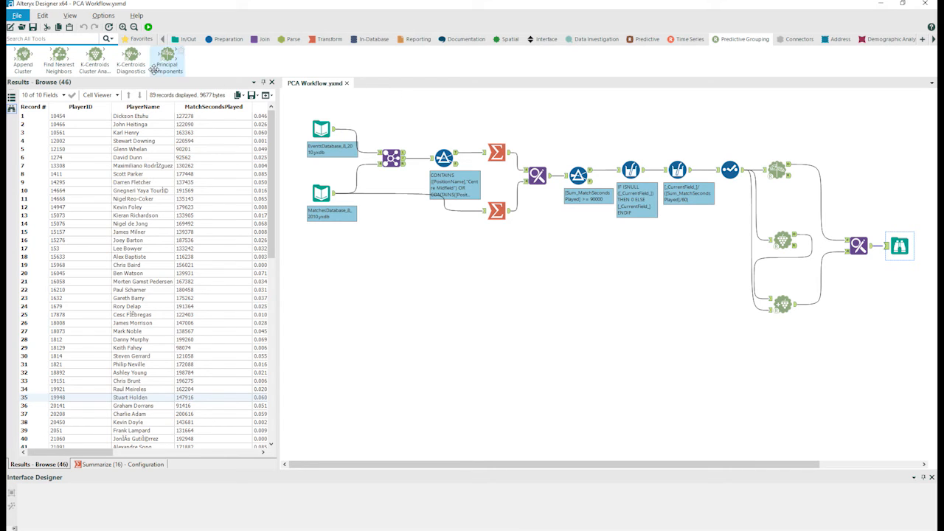
left_click_drag(59, 59, 823, 116)
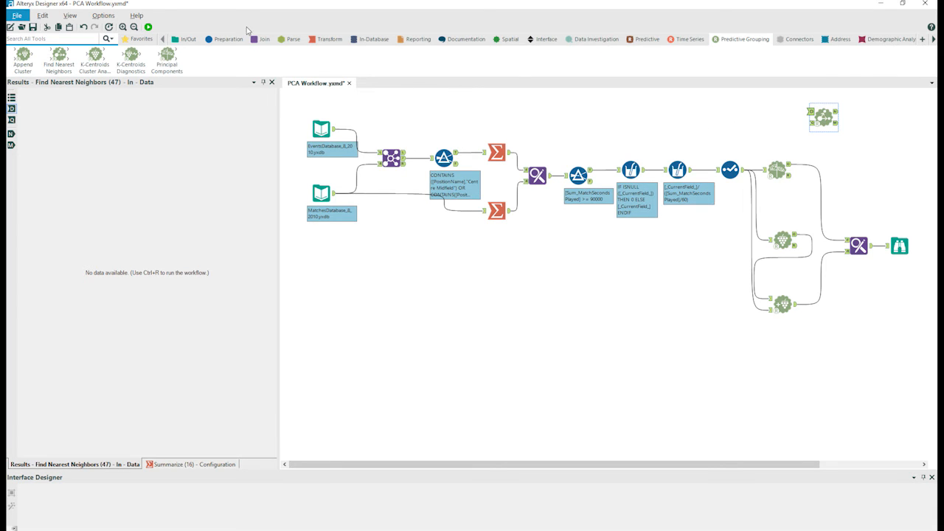
left_click(222, 41)
left_click_drag(131, 55, 736, 117)
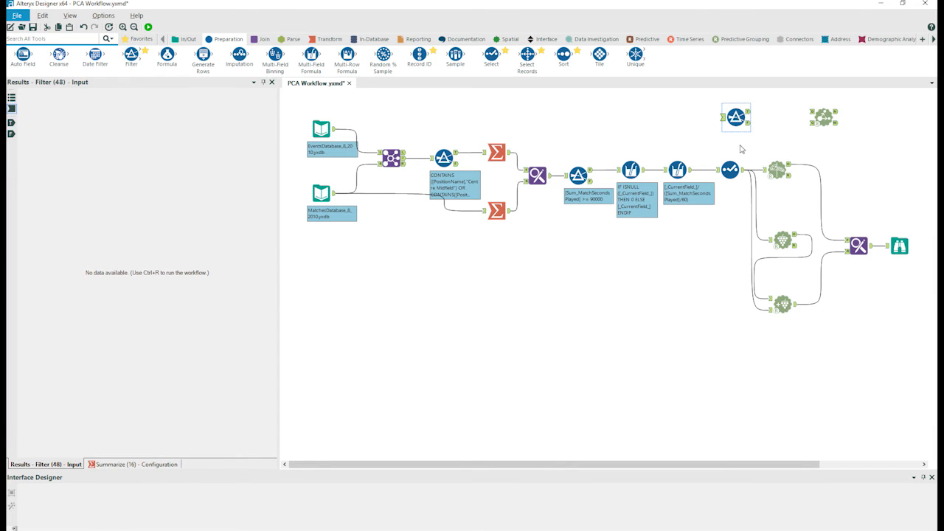
left_click_drag(746, 171, 722, 118)
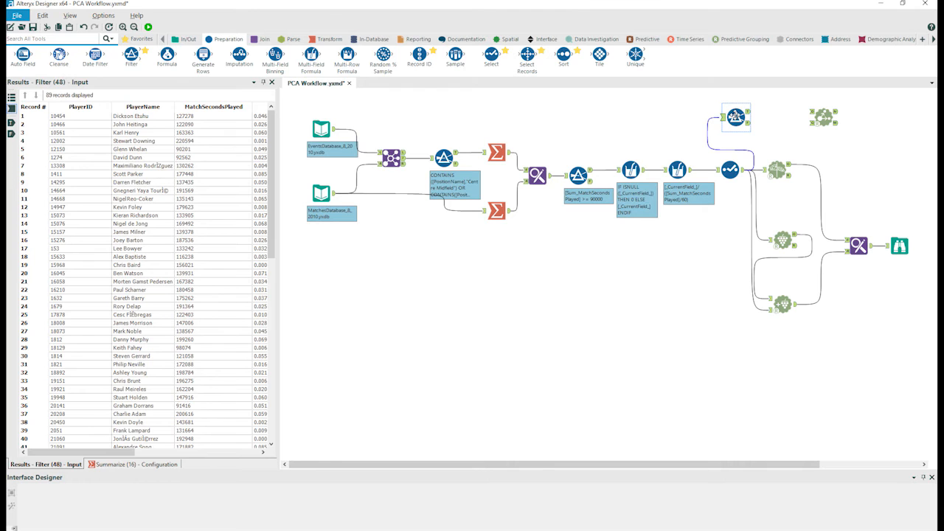
- Set the new Filter to PlayerName Equals Stuart Holden, and connect its False output to the Find Nearest Neighbors D input and True output to Q
left_click(136, 464)
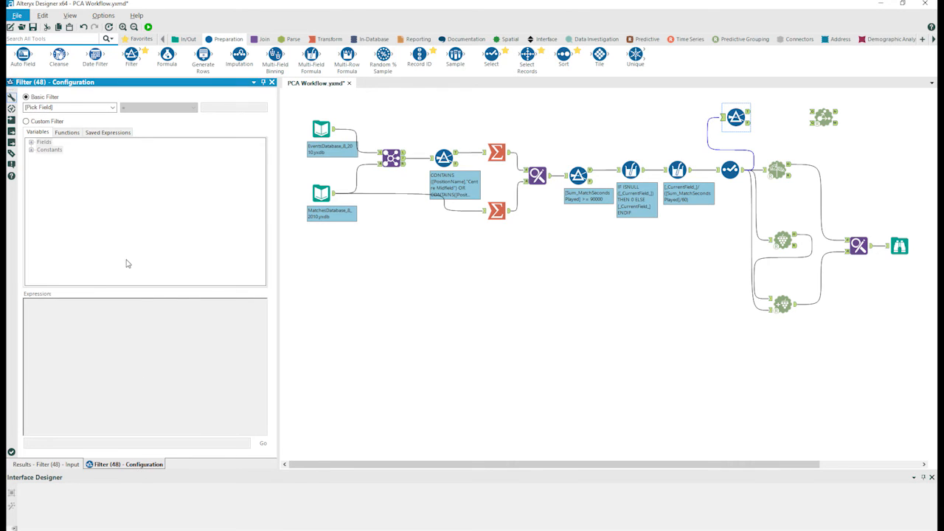
left_click(63, 109)
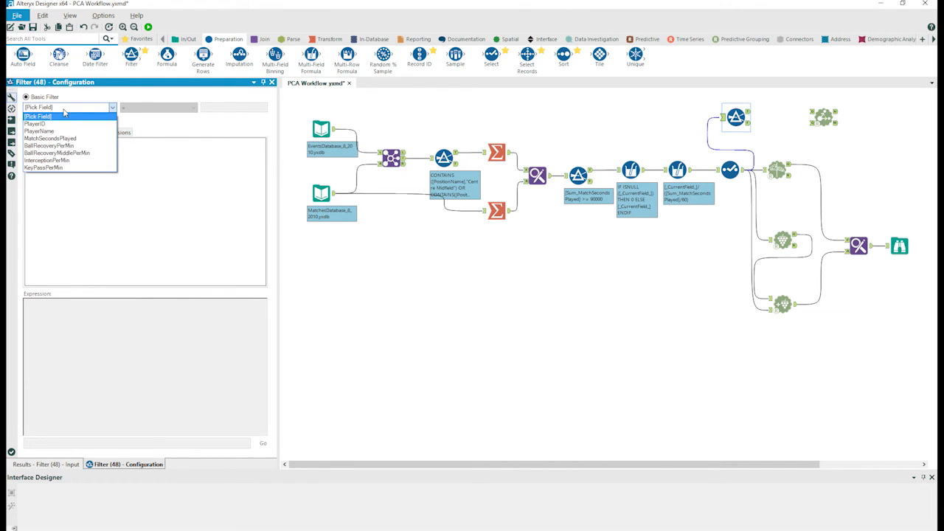
left_click(65, 131)
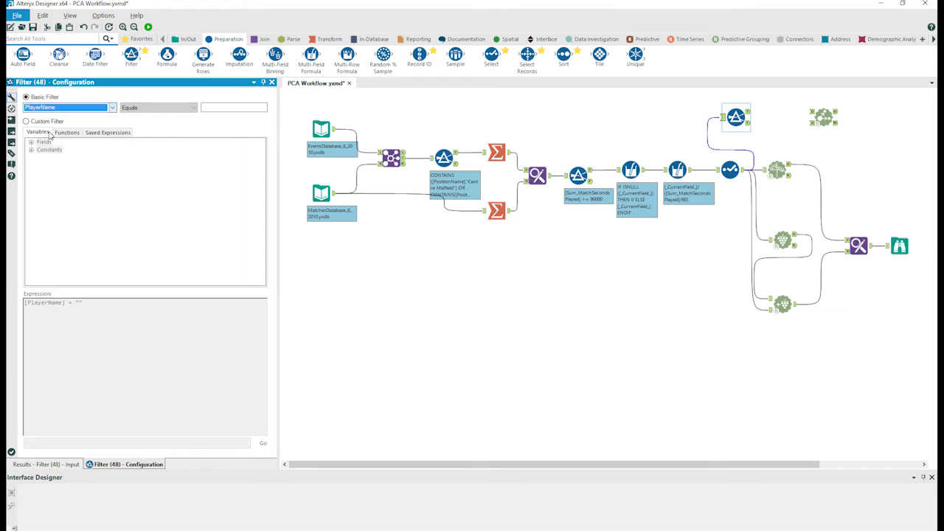
left_click(209, 107)
type("Stuart Holden")
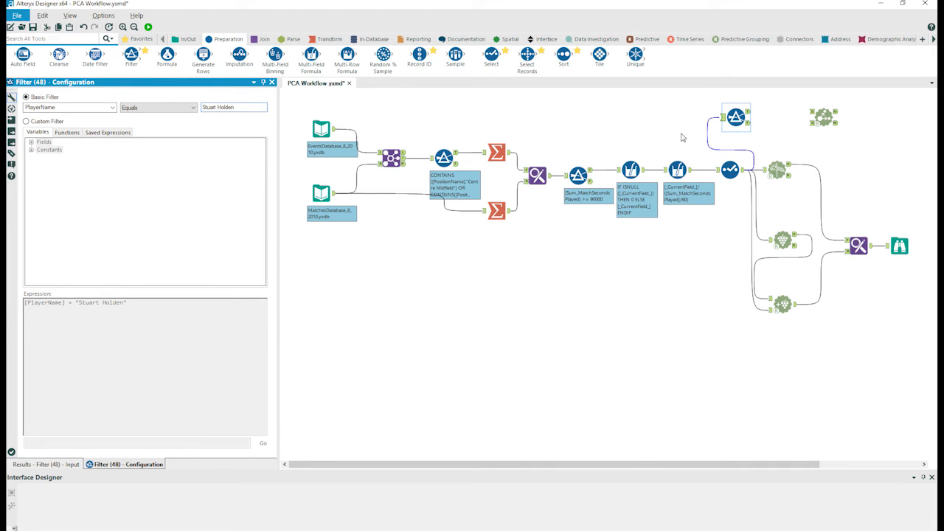
left_click_drag(748, 124, 811, 114)
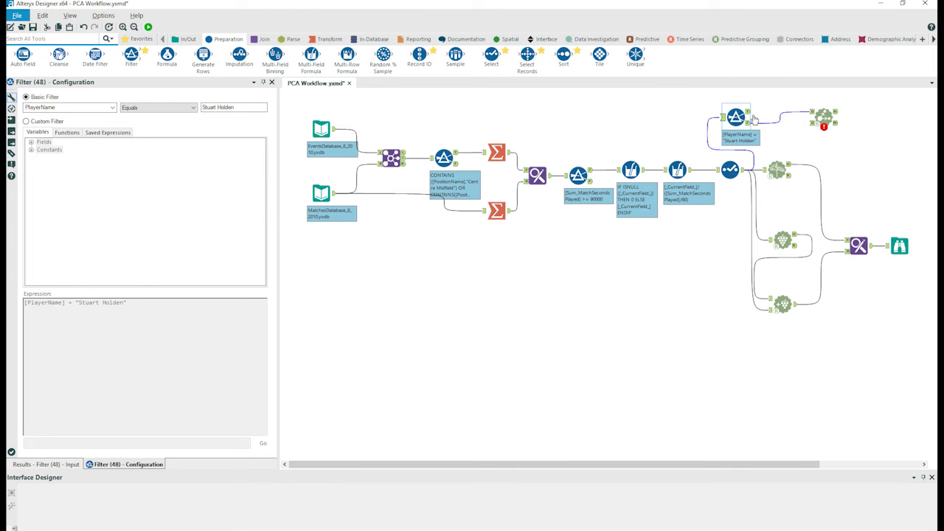
left_click_drag(748, 112, 814, 129)
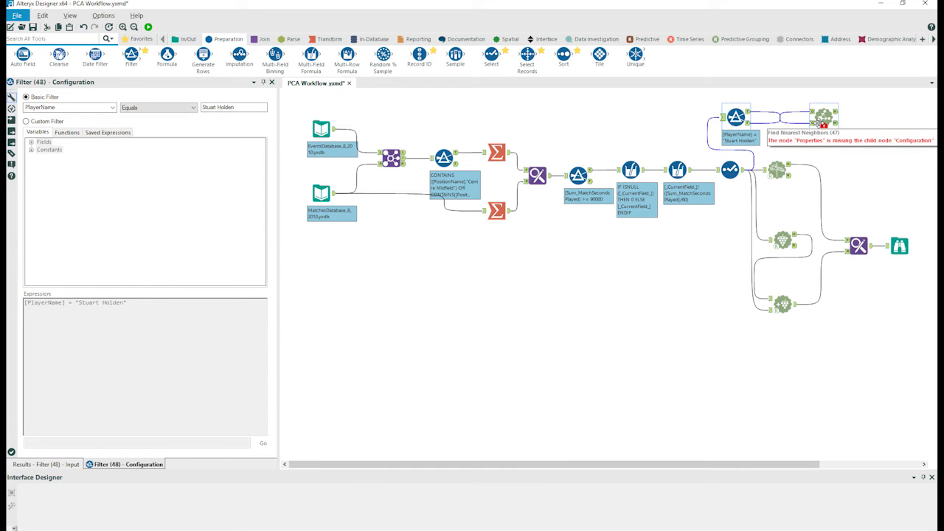
- Configure Find Nearest Neighbors with PlayerName as unique key, the four PerMin fields, z-scores standardization and 5 near neighbors
left_click(823, 118)
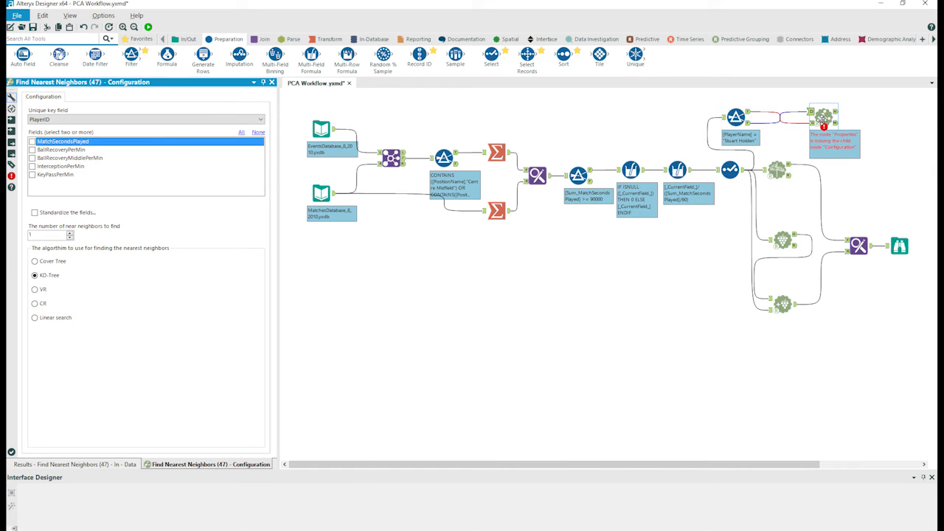
left_click(65, 117)
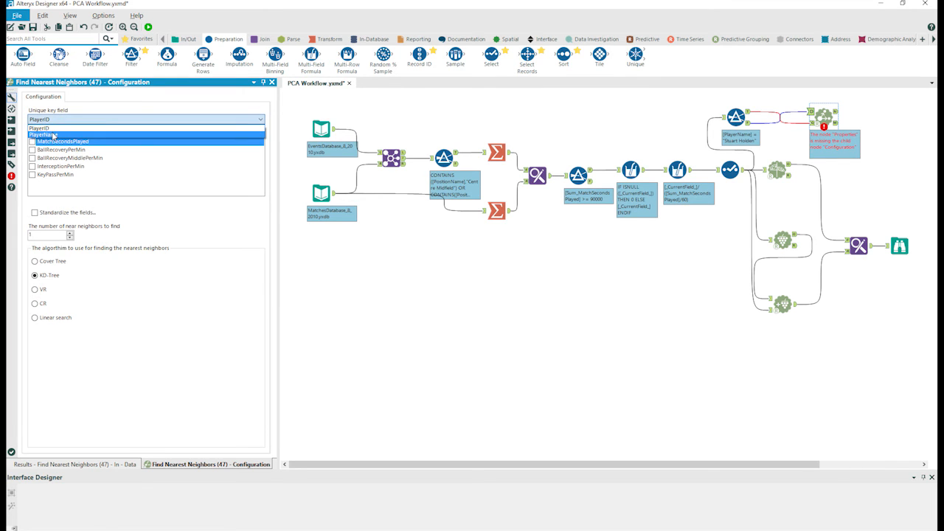
left_click(54, 135)
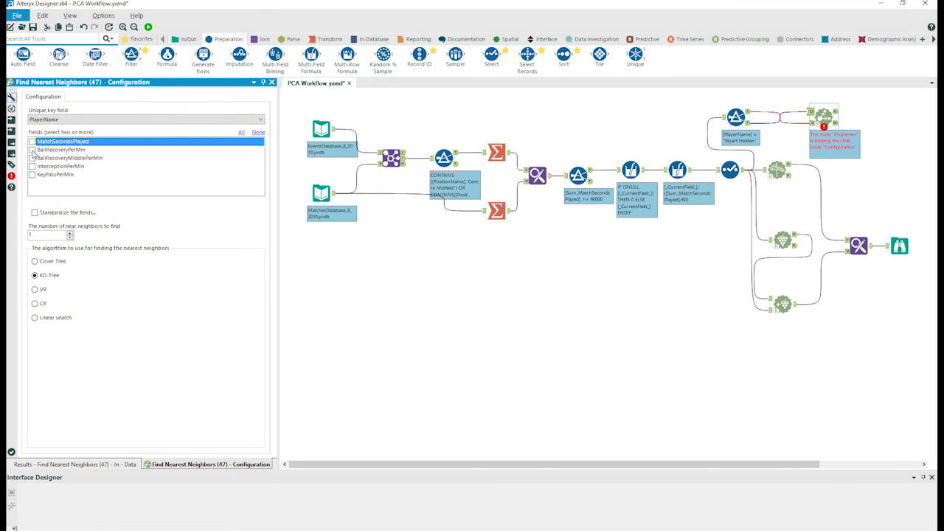
left_click(32, 150)
left_click(31, 157)
left_click(32, 167)
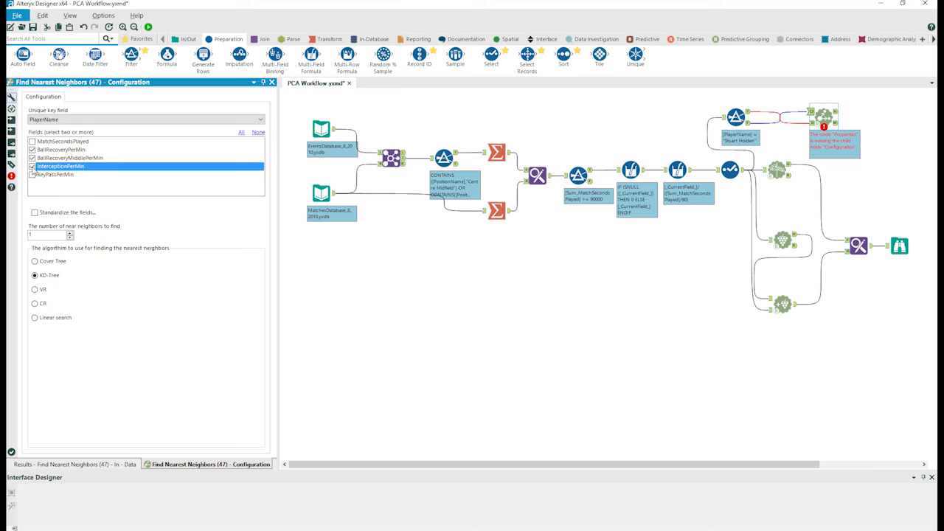
left_click(32, 175)
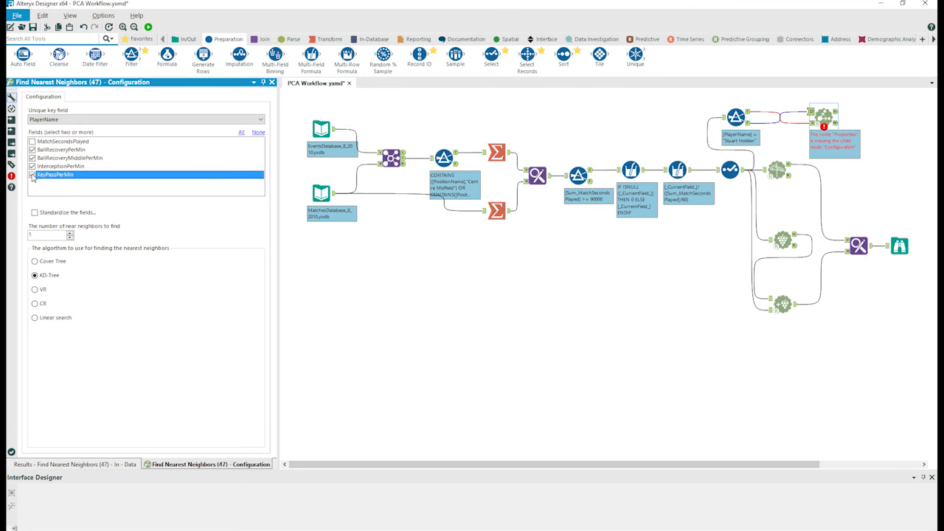
left_click(34, 213)
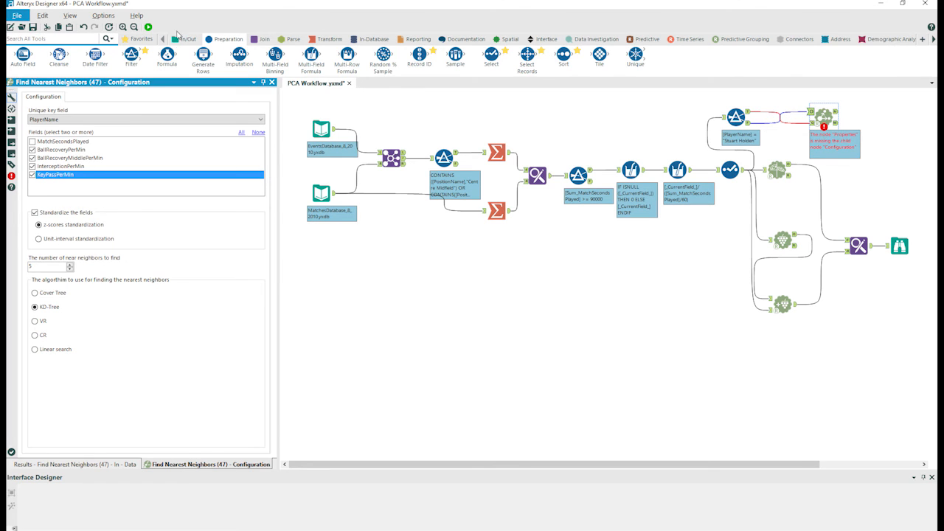
- Attach a Browse tool to each of the two Find Nearest Neighbors outputs and run the workflow
left_click(182, 38)
left_click_drag(22, 55, 881, 108)
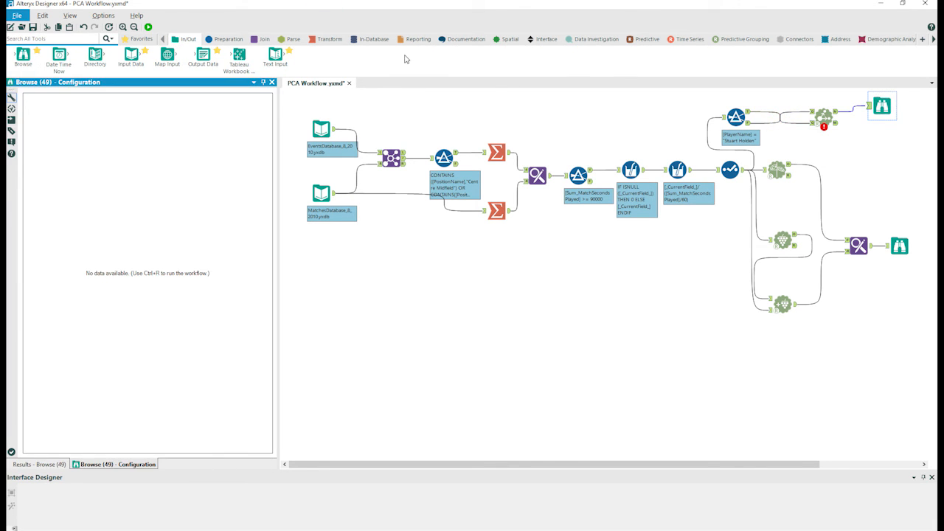
left_click_drag(23, 56, 890, 140)
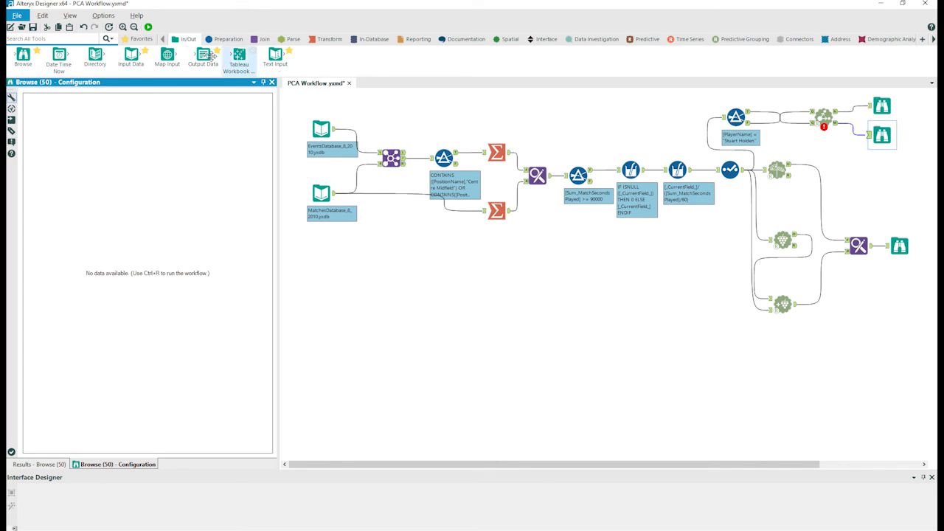
left_click(148, 27)
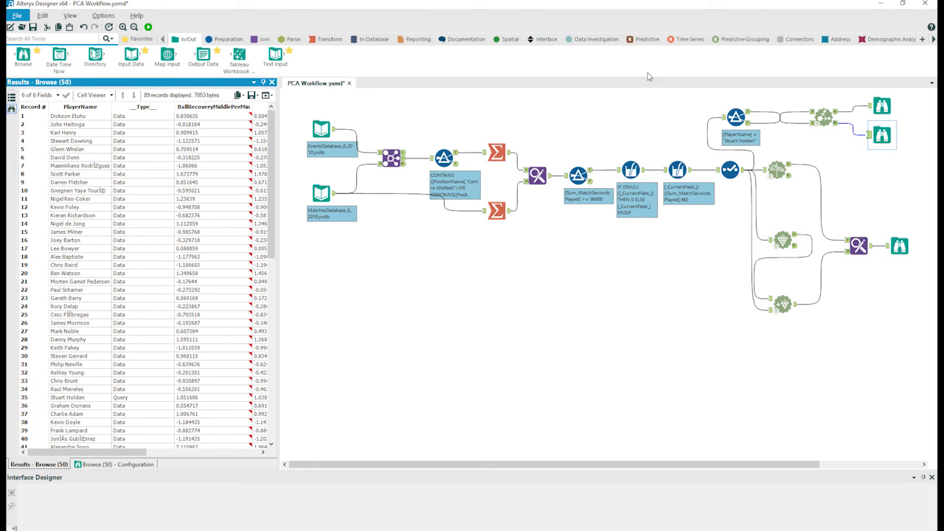
- View the upper new Browse tool's results, widening the results area to show every neighbor and distance column
left_click(881, 136)
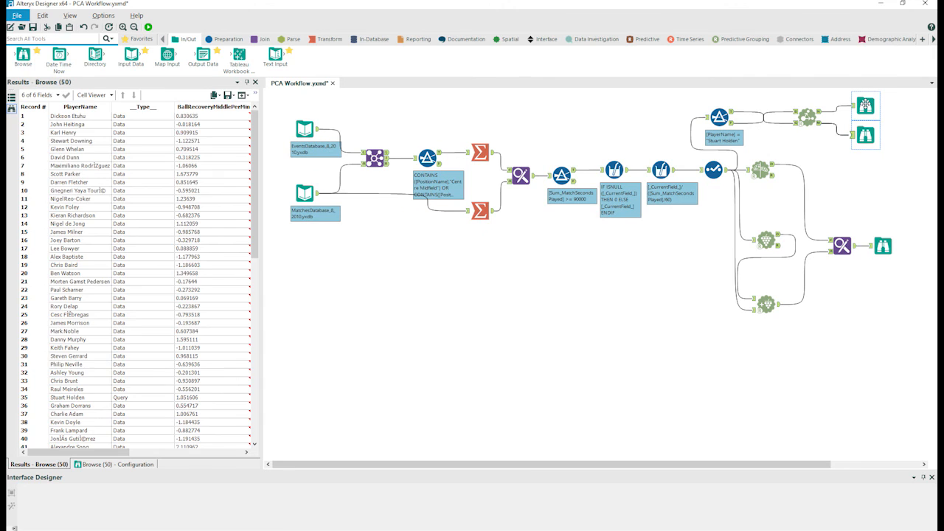
left_click(865, 105)
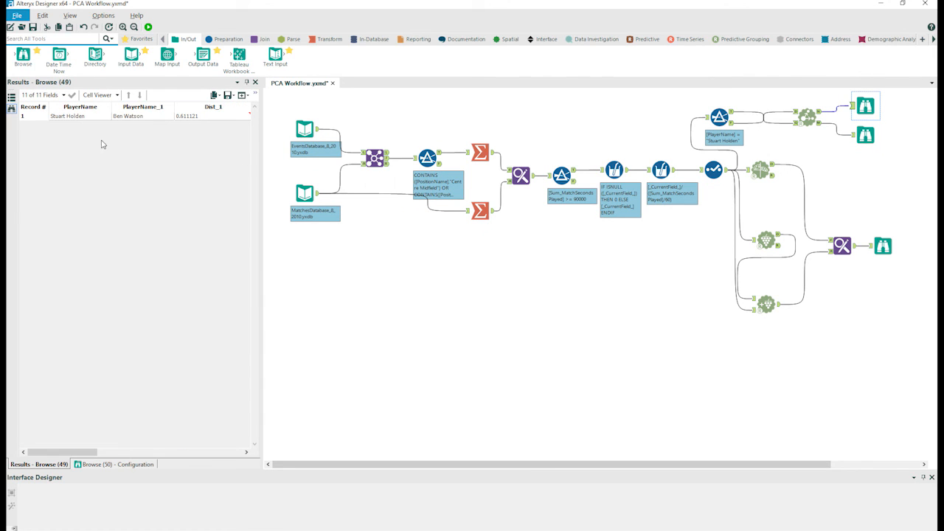
left_click_drag(261, 143, 800, 172)
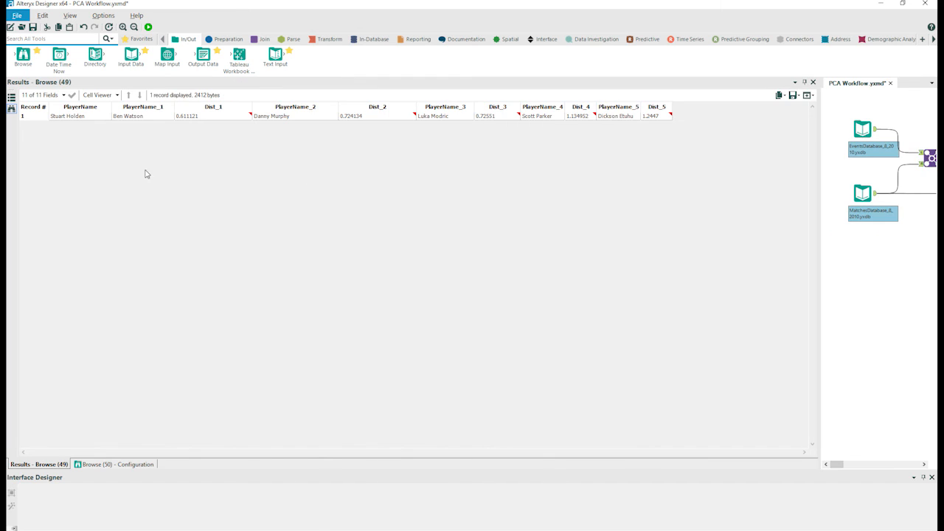